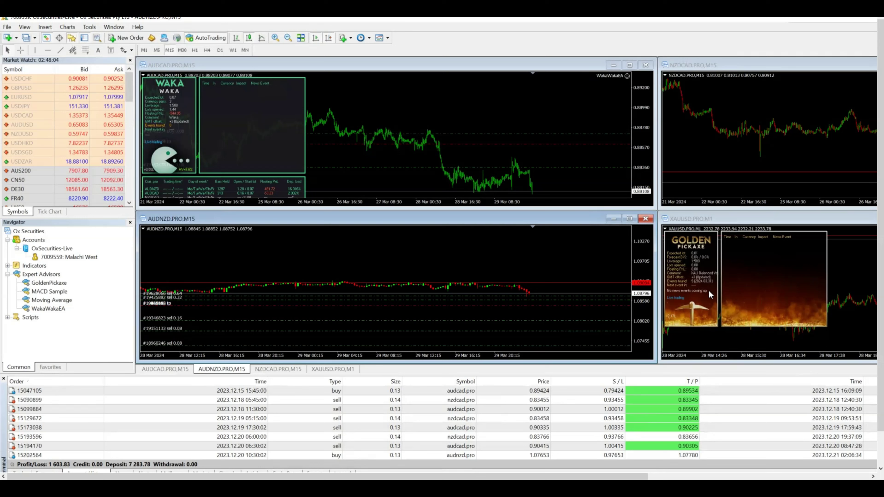
# - Open the WakaWakaEA expert's properties from the AUDCAD chart to view its input parameters
pyautogui.rightClick(210, 100)
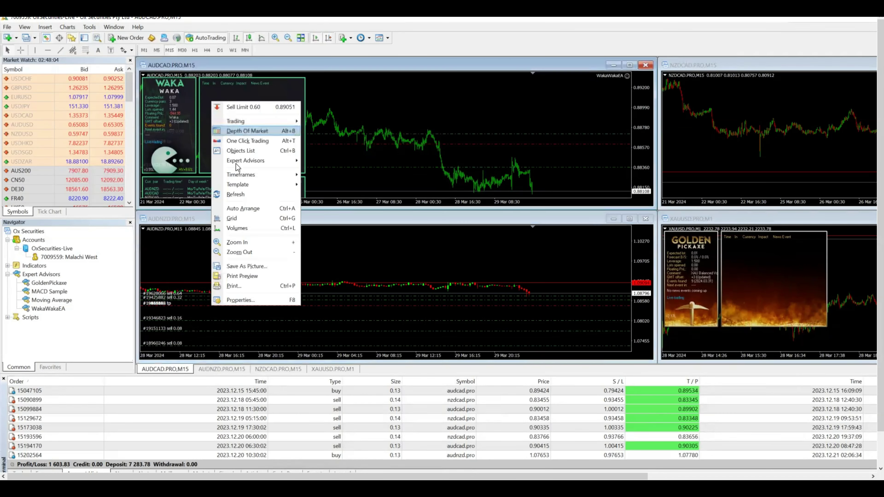
pyautogui.moveTo(238, 161)
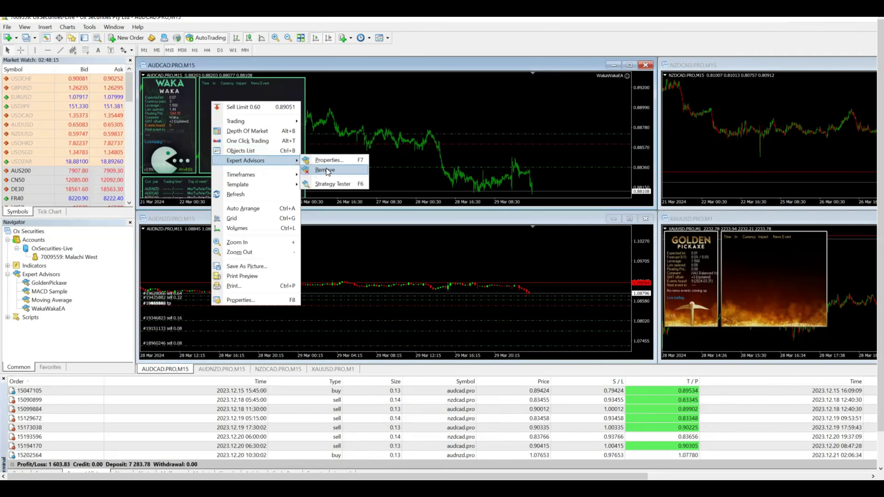
pyautogui.click(327, 161)
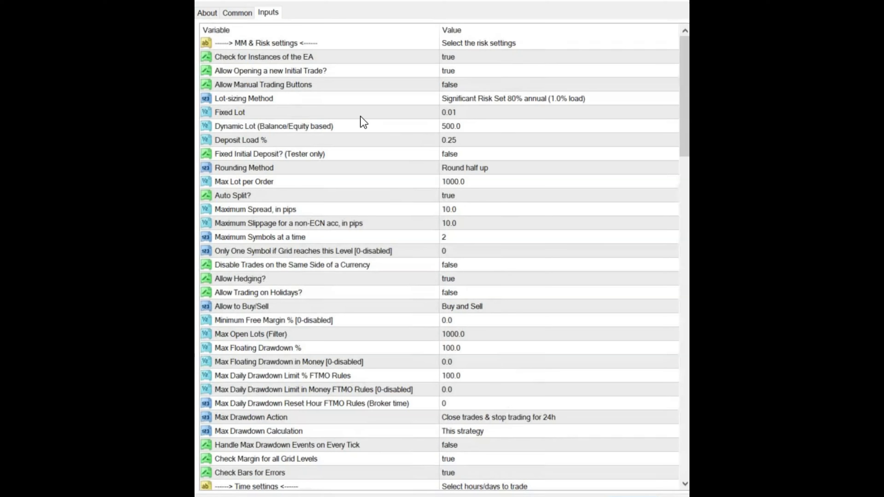
pyautogui.click(496, 100)
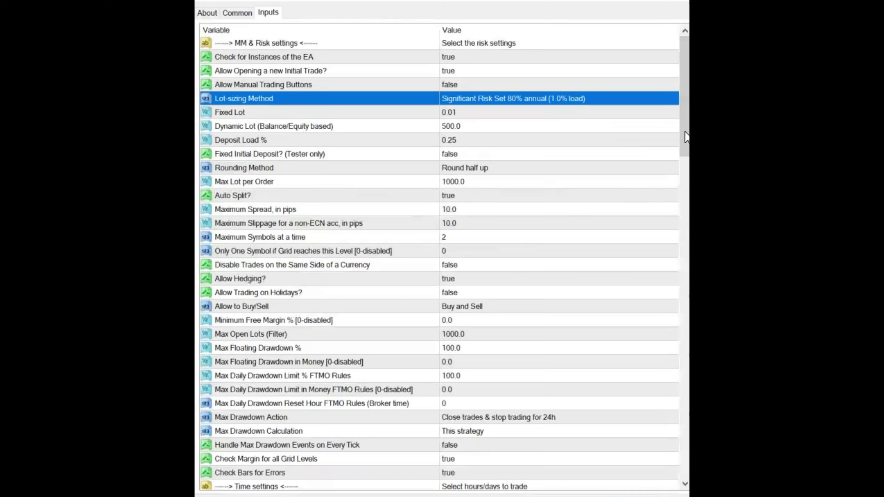
pyautogui.scroll(-3, 681, 155)
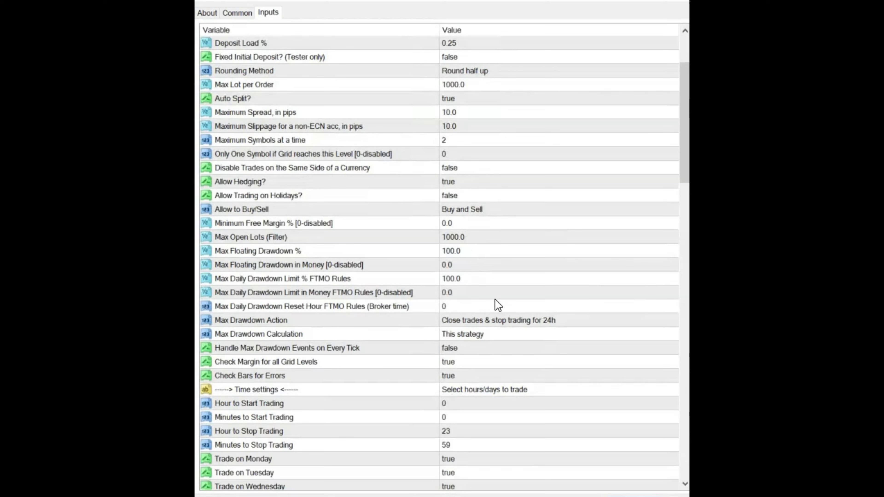
# - Change WakaWakaEA's Max Drawdown Action to 'Prohibit opening new grids'
pyautogui.click(531, 320)
pyautogui.click(673, 320)
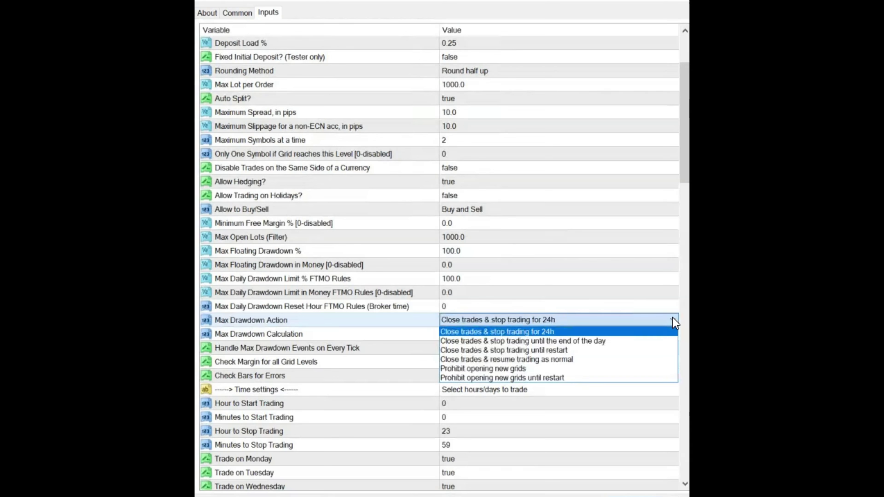
pyautogui.click(515, 369)
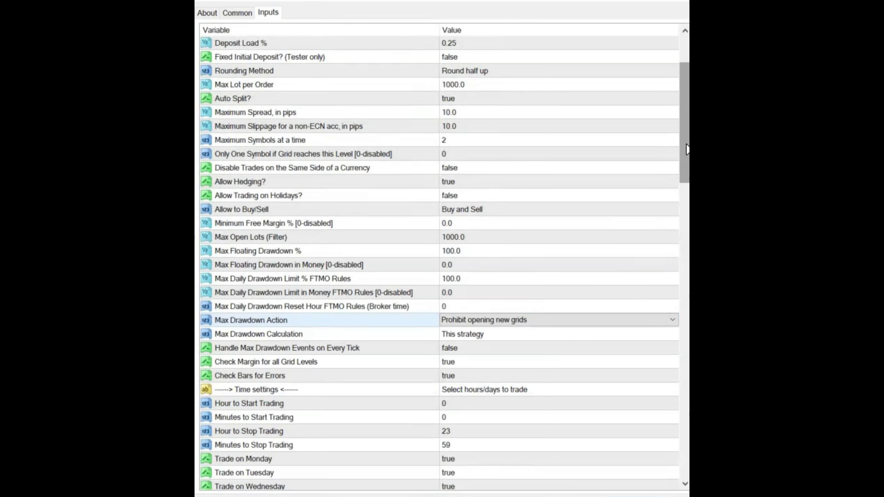
pyautogui.moveTo(686, 148); pyautogui.dragTo(687, 220)
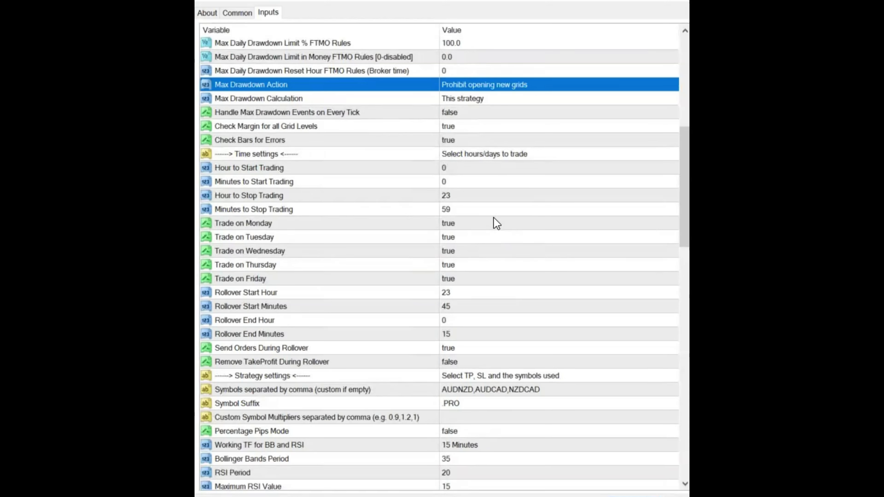
pyautogui.moveTo(685, 195); pyautogui.dragTo(687, 274)
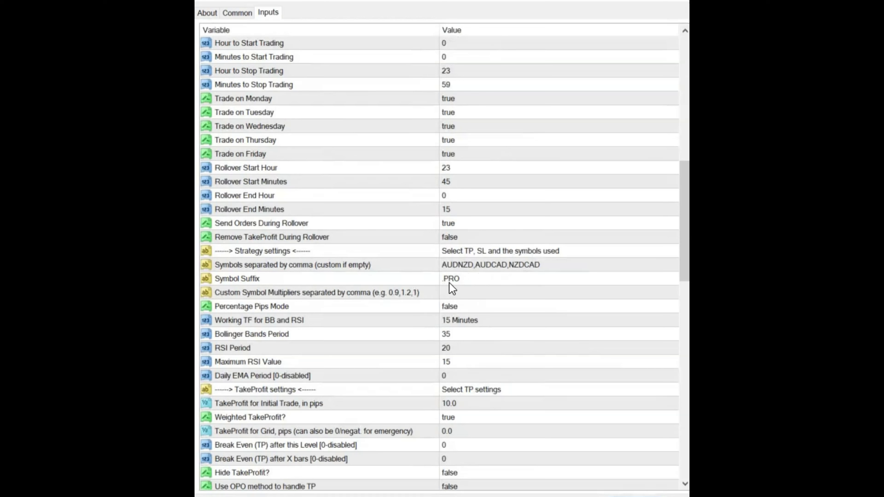
pyautogui.doubleClick(470, 263)
pyautogui.click(474, 266)
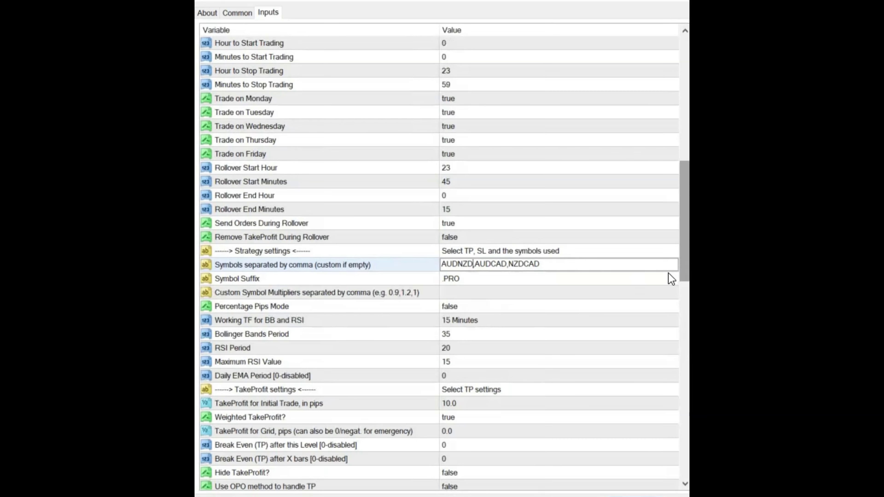
pyautogui.scroll(-4, 664, 279)
pyautogui.scroll(-1, 661, 280)
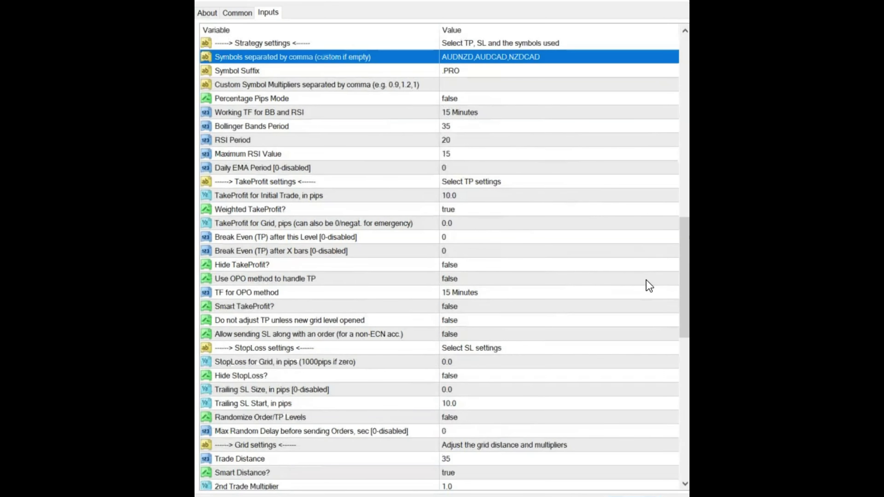
pyautogui.moveTo(686, 268); pyautogui.dragTo(688, 323)
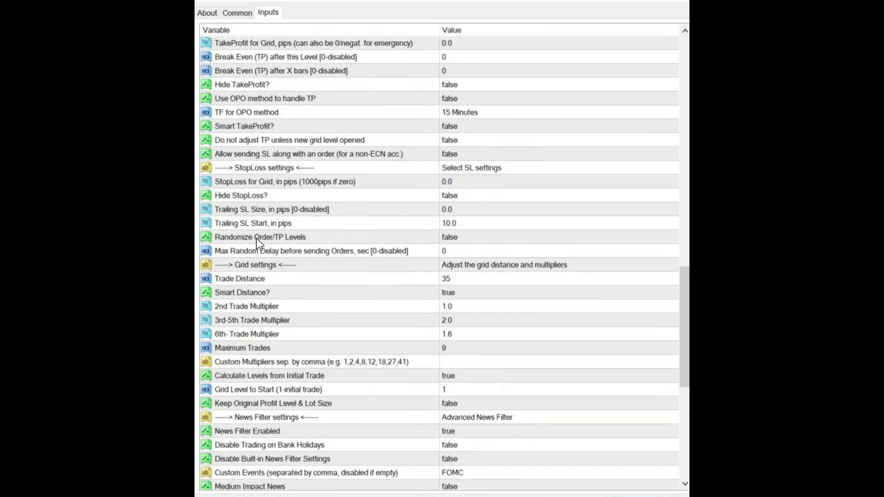
pyautogui.scroll(-3, 507, 248)
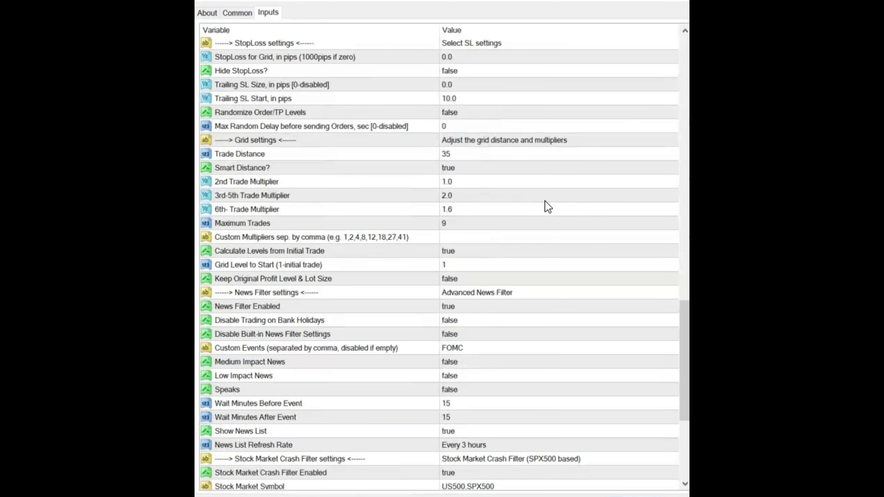
pyautogui.scroll(-4, 547, 207)
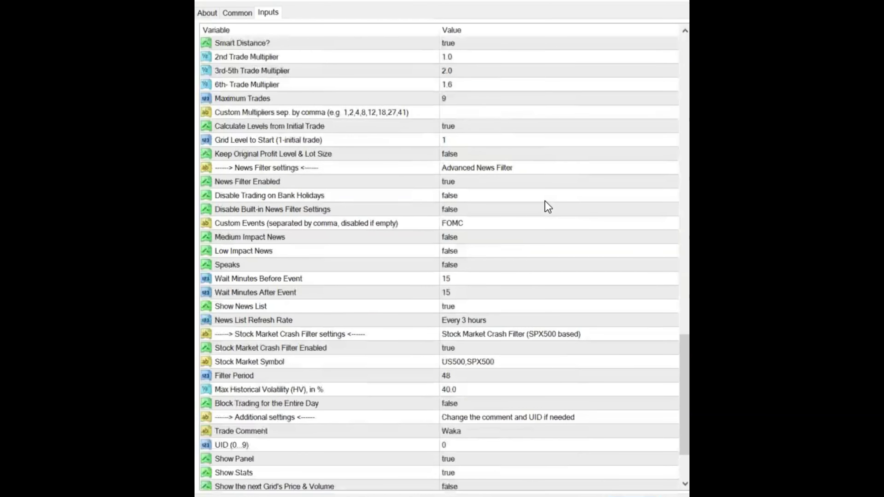
pyautogui.scroll(-1, 545, 201)
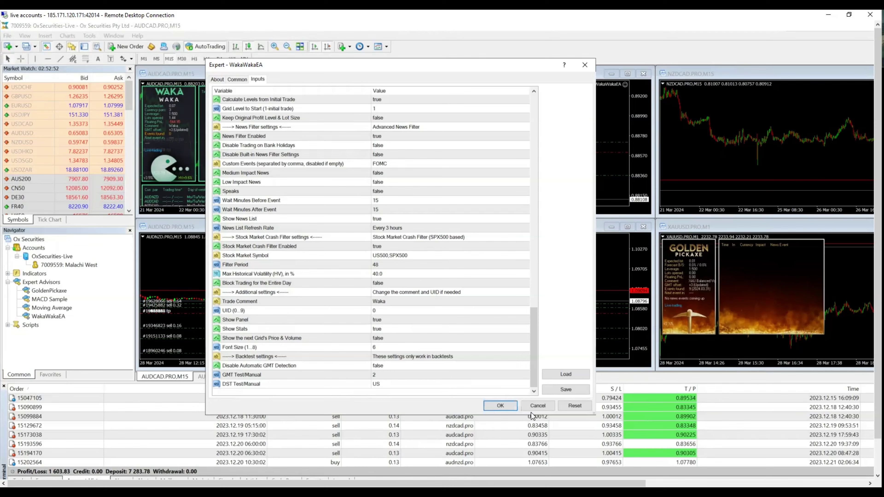
# - Close the expert settings and switch the AUDNZD chart to the M15 timeframe
pyautogui.click(538, 409)
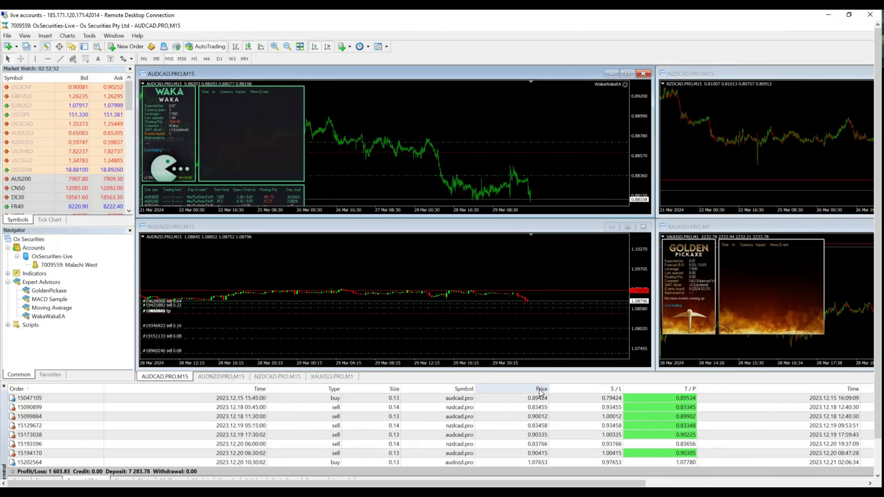
pyautogui.click(639, 273)
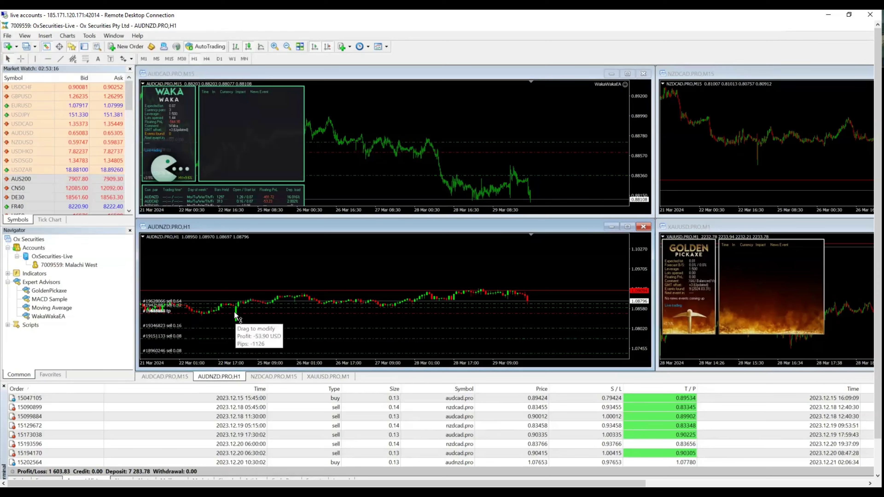
pyautogui.click(168, 60)
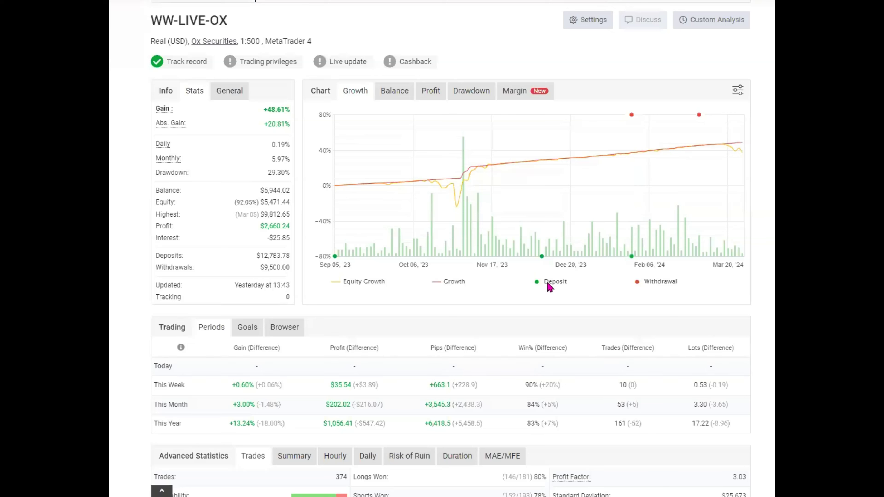
# - Rerun the account's custom analysis over the all-time period
pyautogui.click(709, 22)
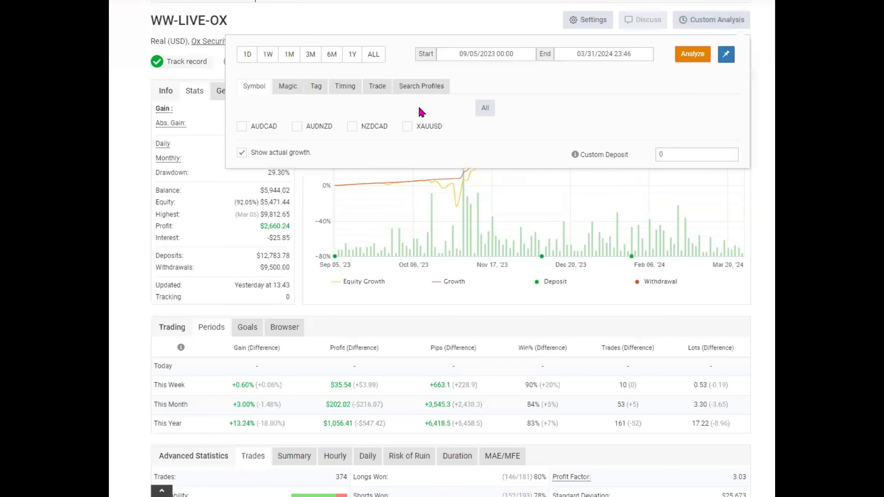
pyautogui.click(374, 55)
pyautogui.click(683, 55)
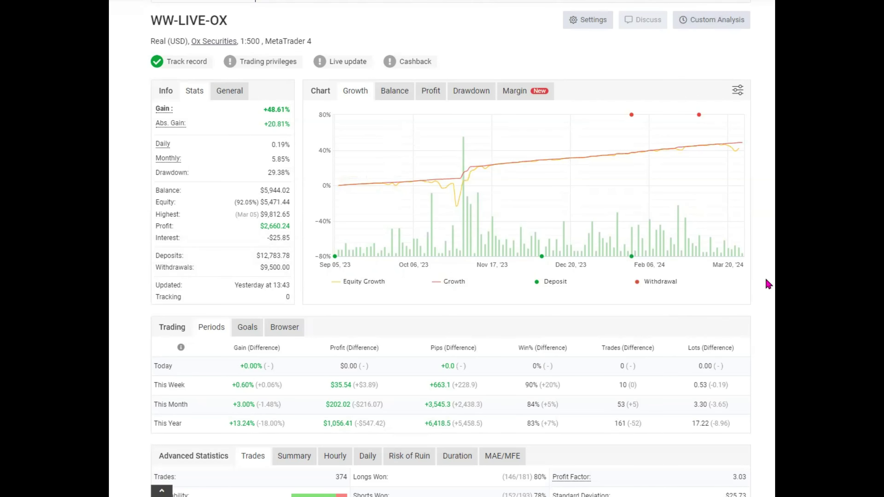
# - Check the drawdown chart, then return to the growth chart showing the $4,000 Mar 05 '24 withdrawal
pyautogui.moveTo(743, 145)
pyautogui.click(468, 94)
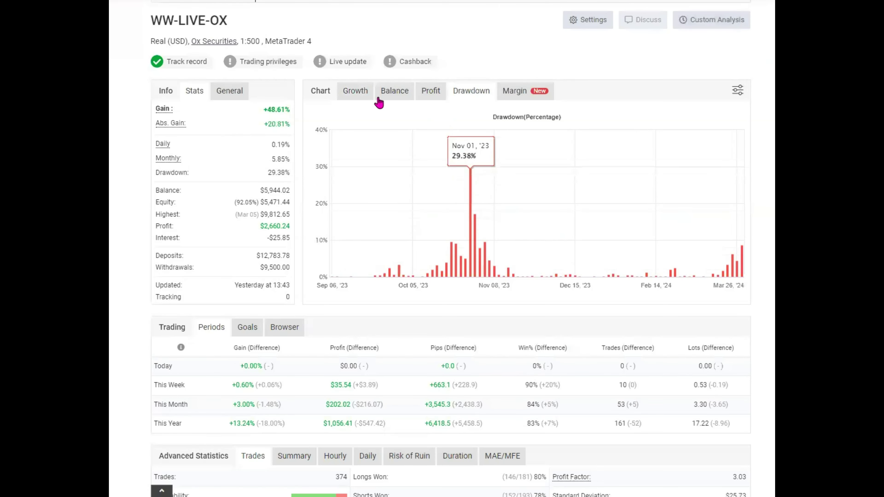
pyautogui.click(370, 95)
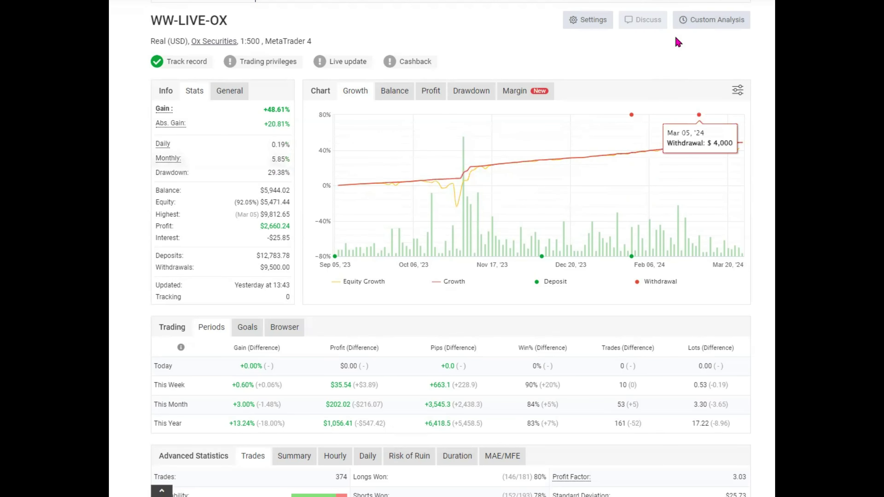
# - Add AUDNZD and NZDCAD to the custom analysis symbol filter and recalculate
pyautogui.click(720, 21)
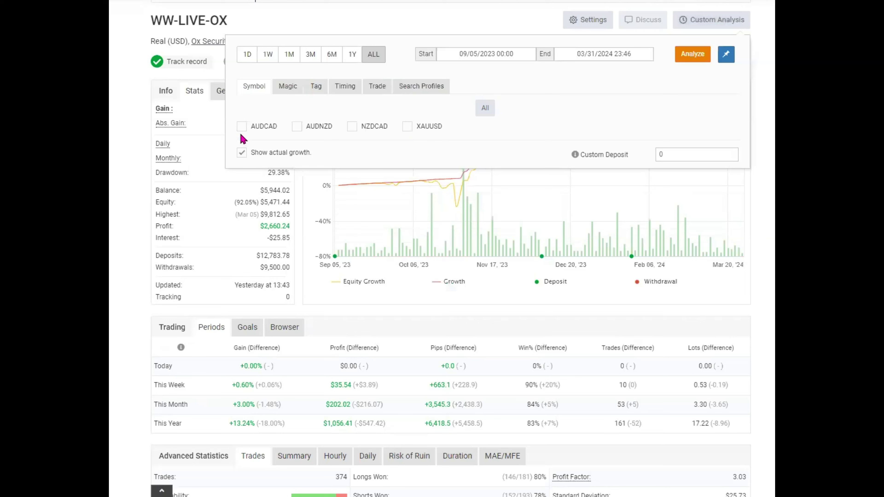
pyautogui.click(297, 128)
pyautogui.click(352, 127)
pyautogui.click(693, 56)
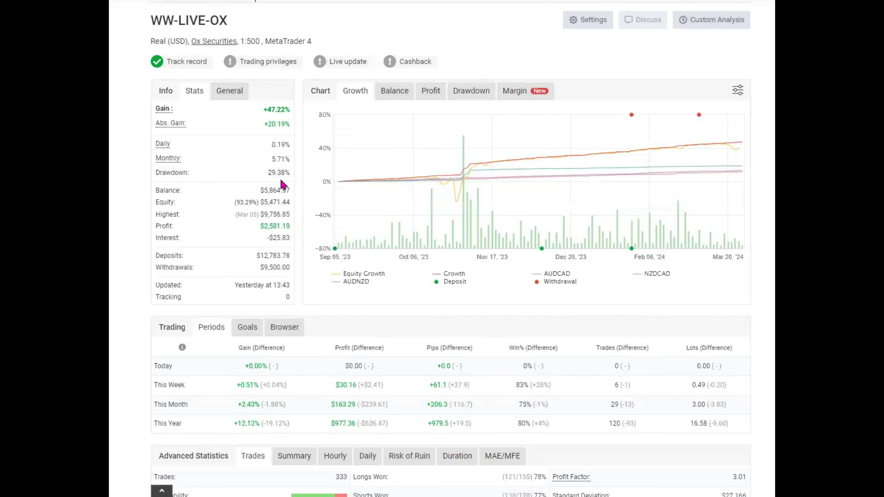
# - Clear the AUDCAD, AUDNZD and NZDCAD filters and rerun for whole-account figures
pyautogui.click(719, 24)
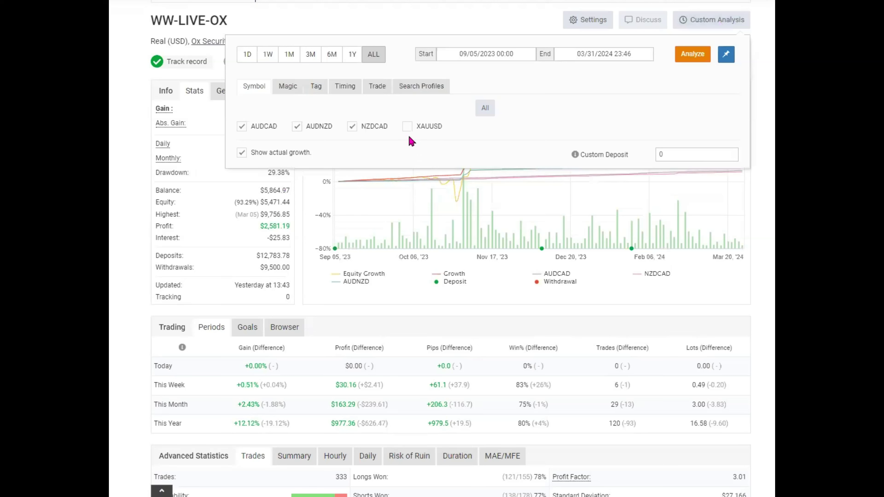
pyautogui.click(241, 127)
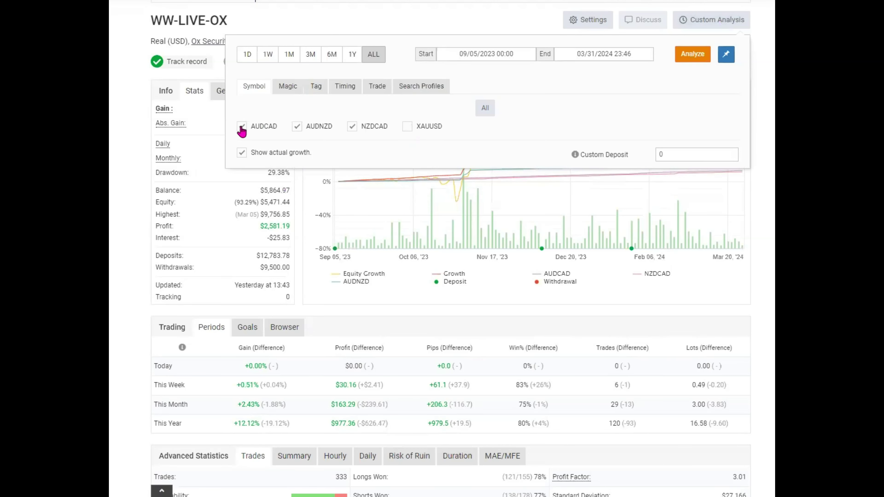
pyautogui.click(296, 127)
pyautogui.click(352, 126)
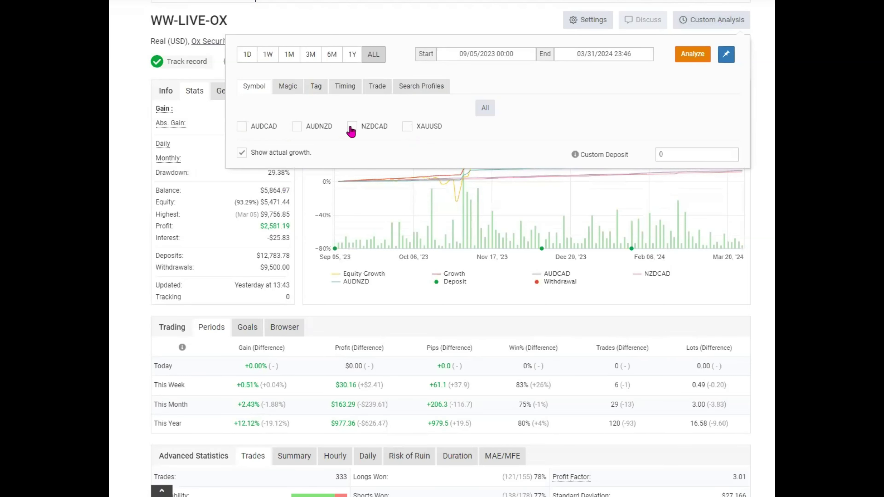
pyautogui.click(687, 56)
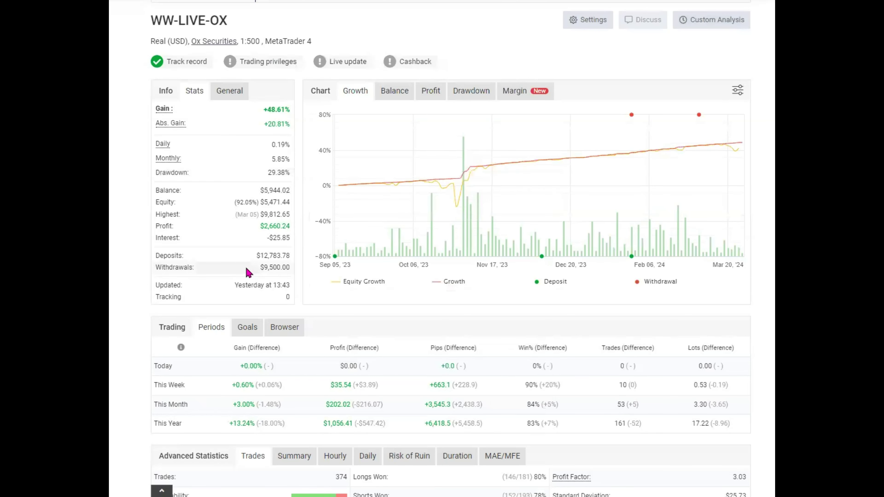
pyautogui.moveTo(631, 256)
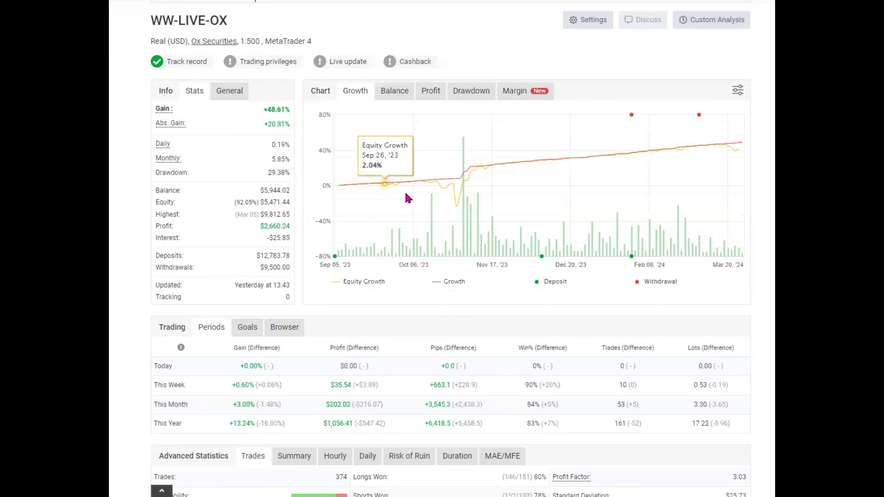
# - Scroll down to the seven open trades and the 2024 Monthly Gain chart
pyautogui.scroll(-1, 119, 279)
pyautogui.scroll(-3, 119, 278)
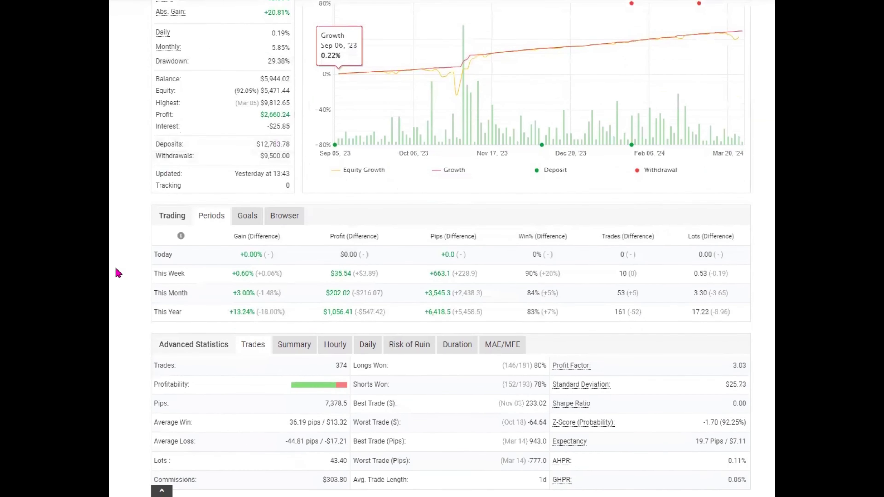
pyautogui.scroll(-11, 116, 240)
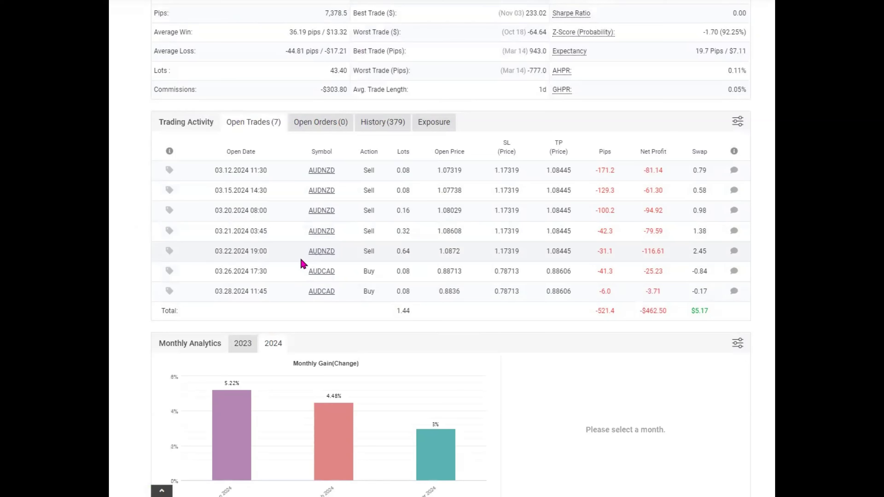
pyautogui.scroll(-5, 365, 286)
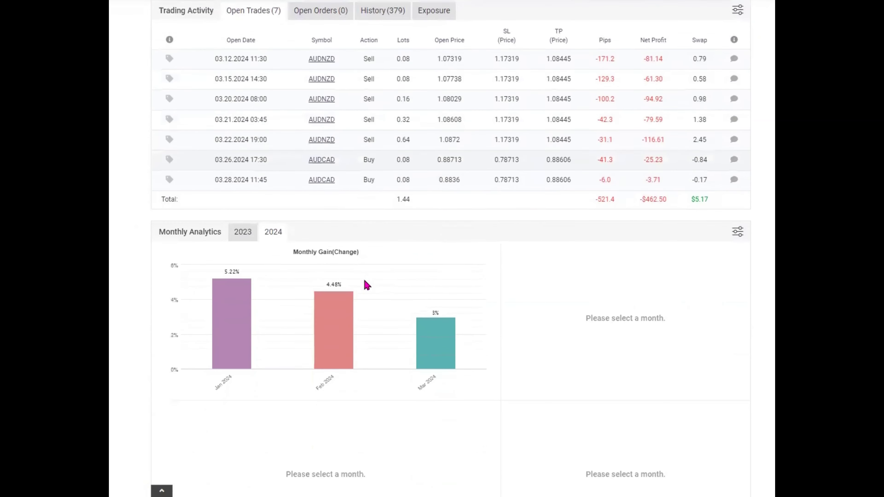
pyautogui.click(249, 188)
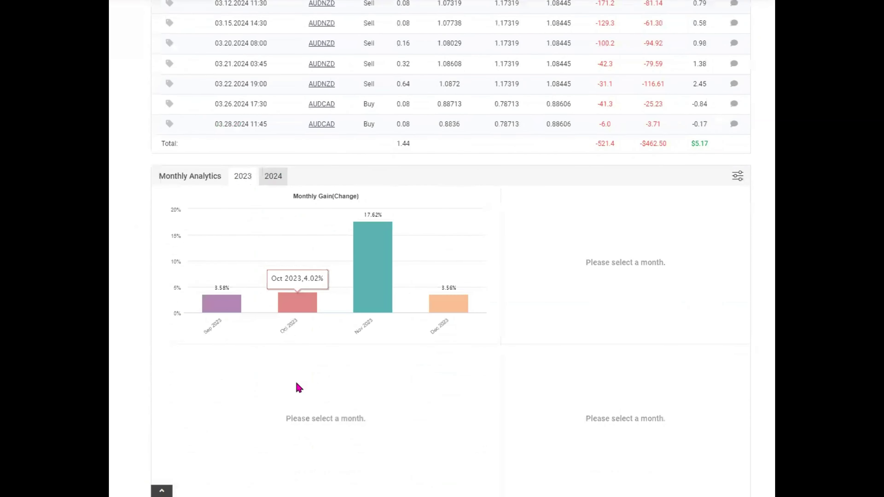
pyautogui.moveTo(359, 258)
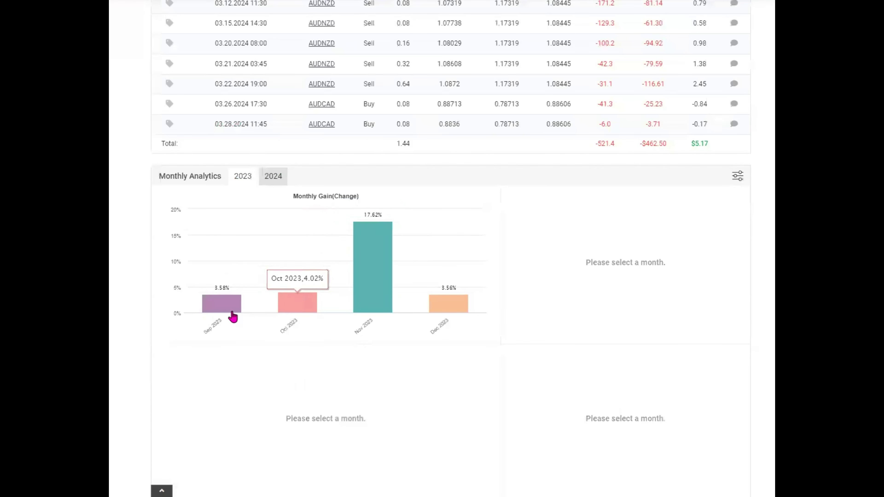
pyautogui.moveTo(447, 303)
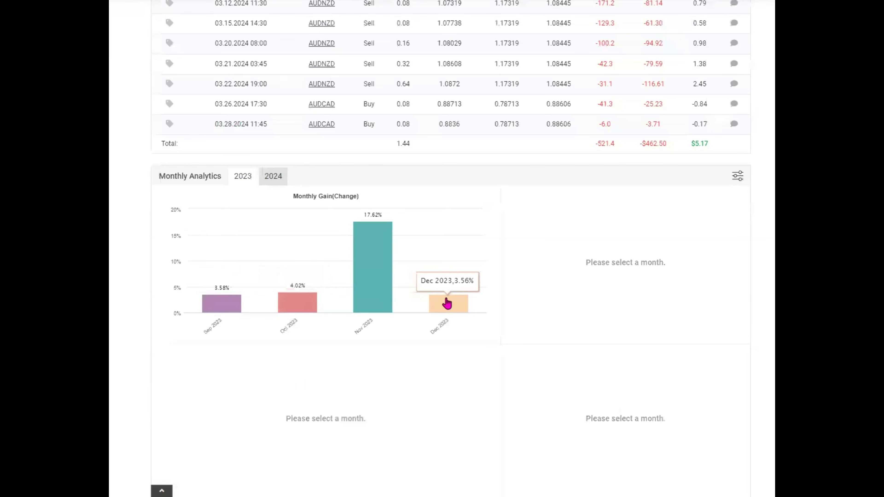
pyautogui.click(276, 177)
pyautogui.moveTo(245, 265)
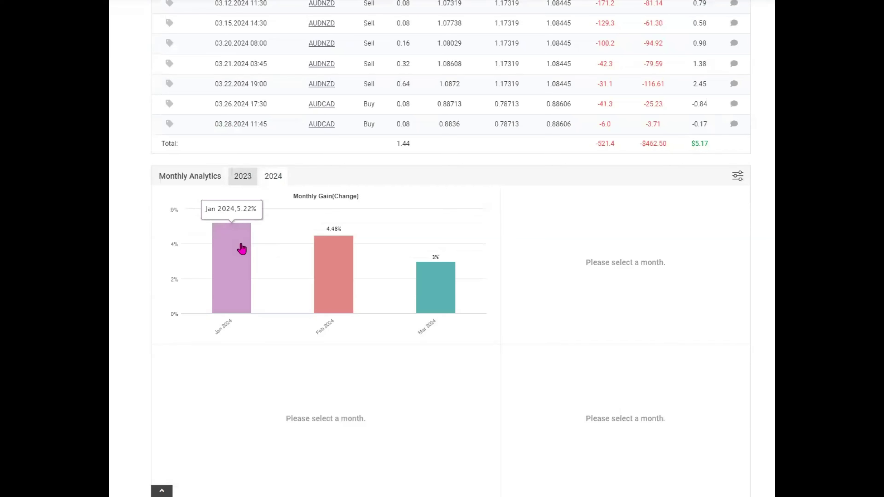
pyautogui.moveTo(318, 279)
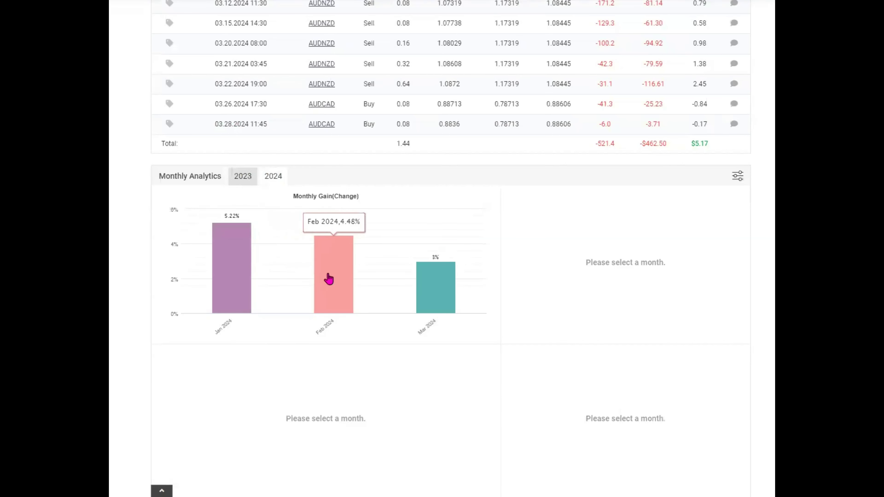
pyautogui.moveTo(440, 287)
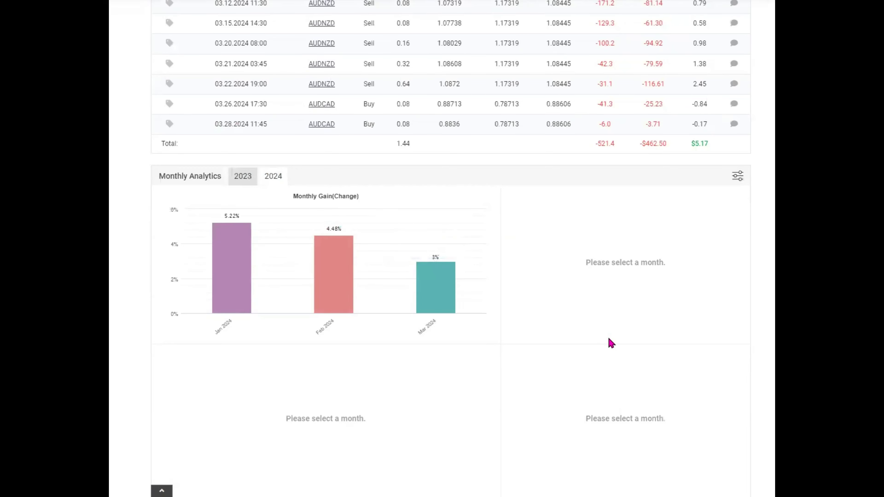
pyautogui.scroll(15, 606, 348)
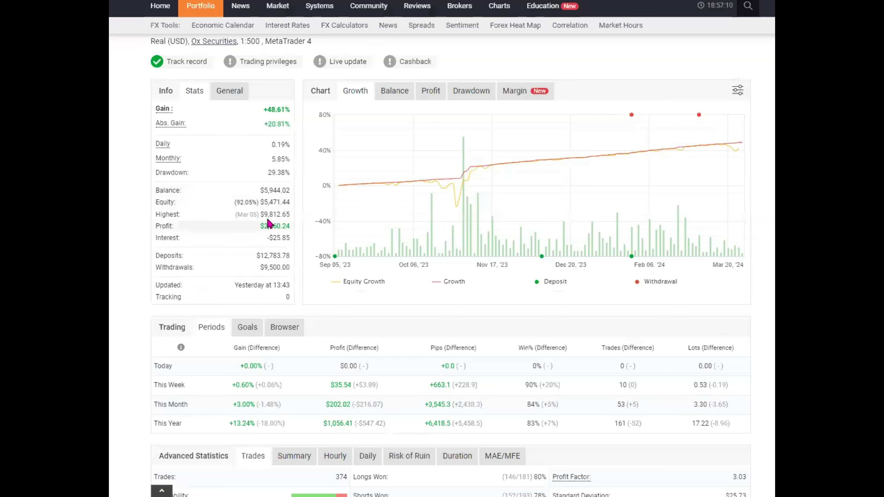
# - Highlight the Info panel's highest balance, profit and interest figures, then deselect them
pyautogui.moveTo(264, 214); pyautogui.dragTo(262, 267)
pyautogui.click(237, 216)
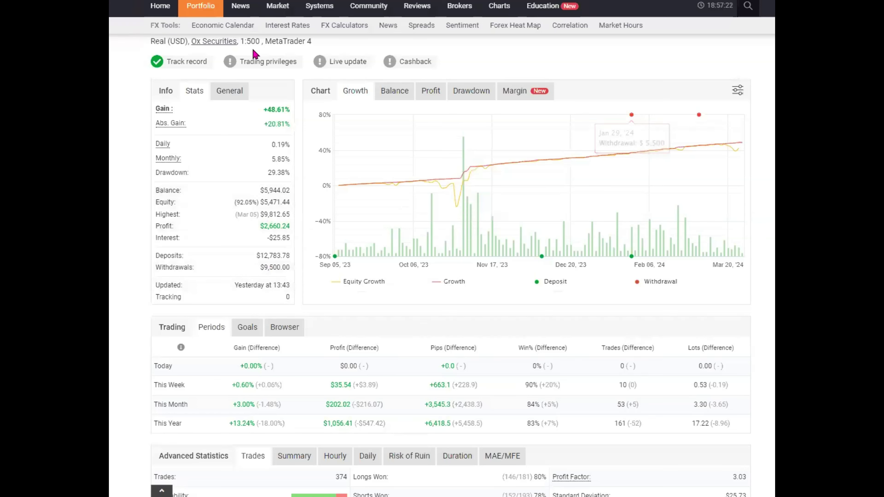
# - Show the Advanced Statistics Duration chart plotting trade gains against holding time
pyautogui.scroll(-1, 447, 292)
pyautogui.scroll(-10, 447, 292)
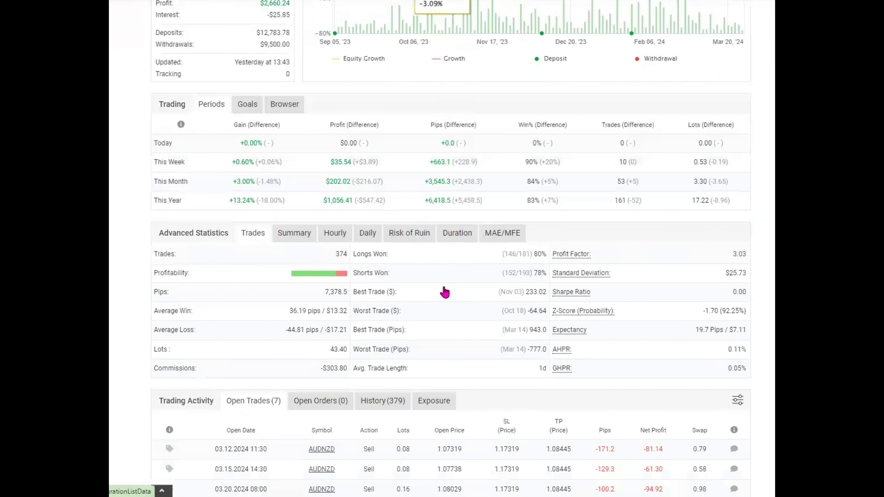
pyautogui.click(445, 121)
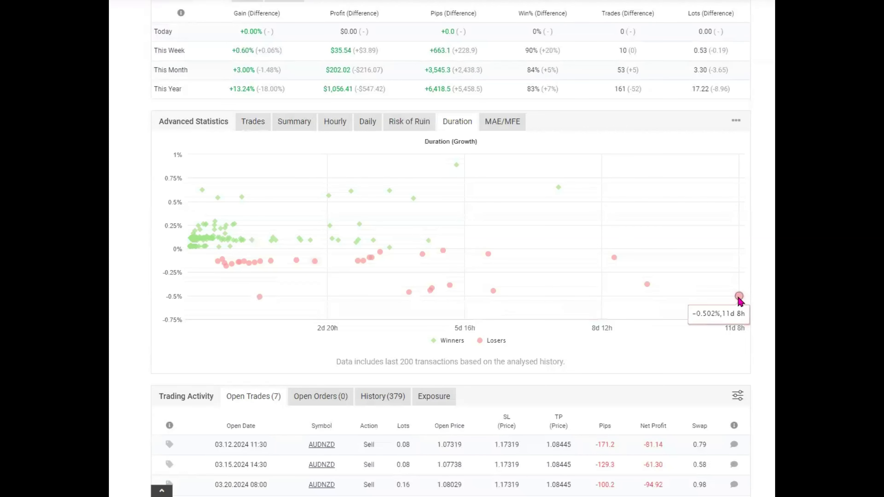
# - Review the open trades totals, highlighting the $5.17 total swap, then scroll back up
pyautogui.scroll(-4, 226, 268)
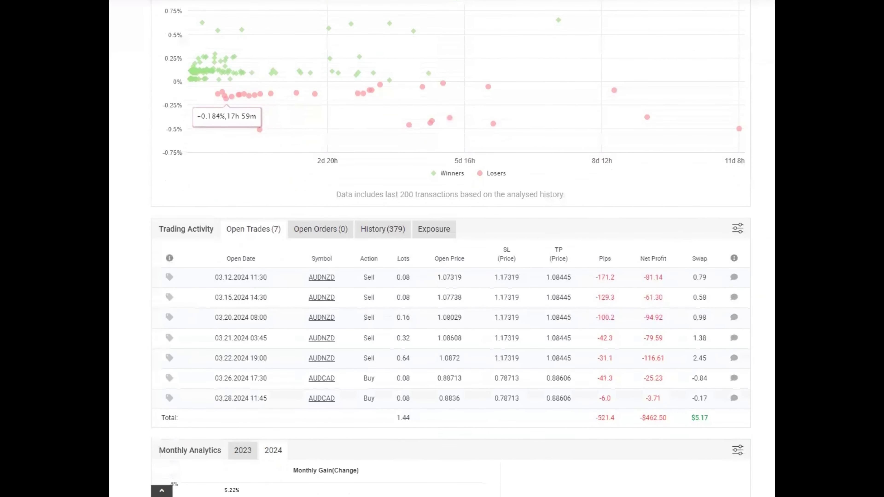
pyautogui.scroll(-1, 226, 101)
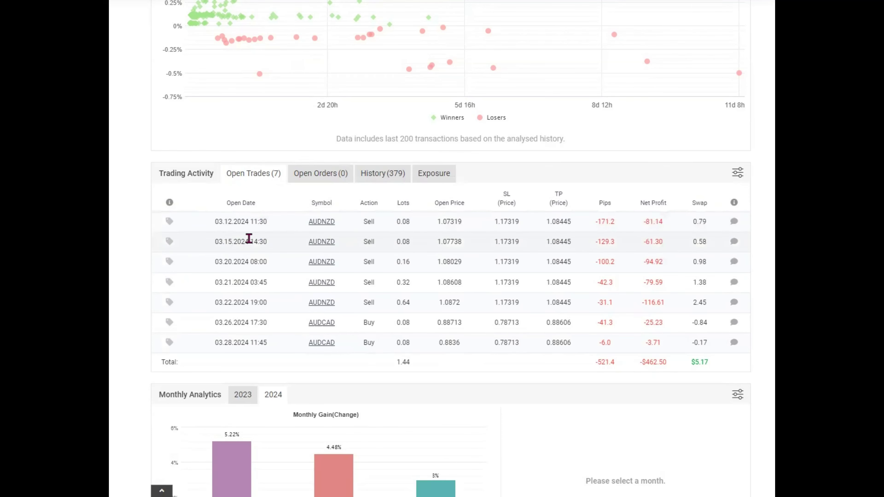
pyautogui.scroll(5, 249, 238)
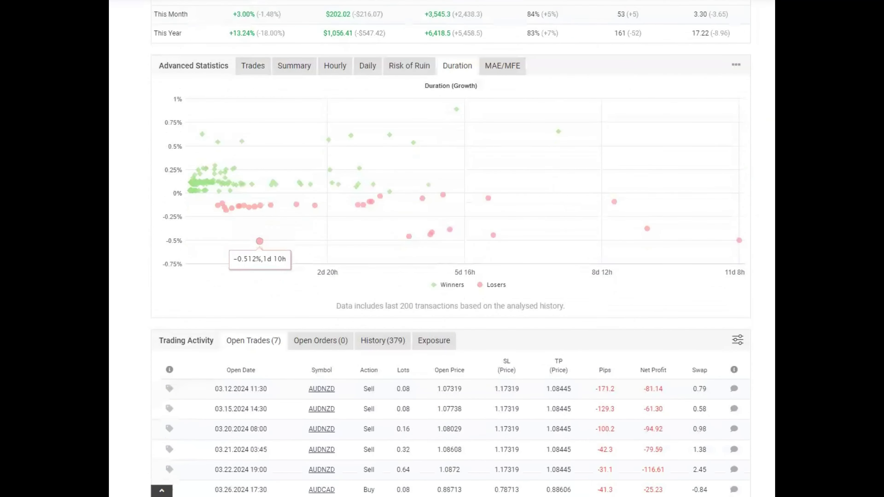
pyautogui.scroll(-2, 430, 273)
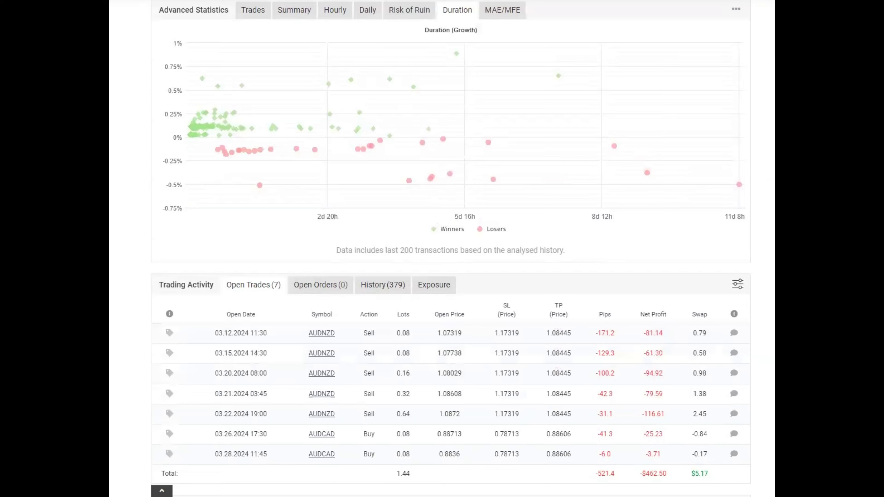
pyautogui.scroll(-2, 692, 347)
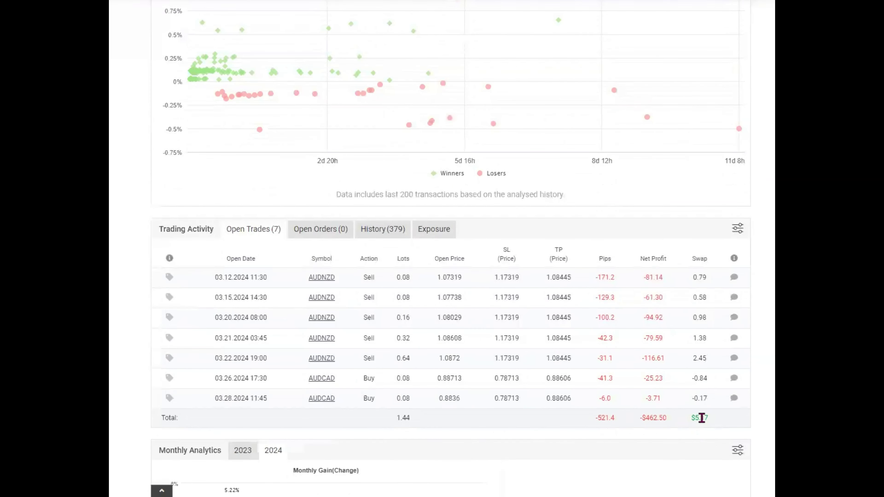
pyautogui.doubleClick(692, 416)
pyautogui.click(713, 431)
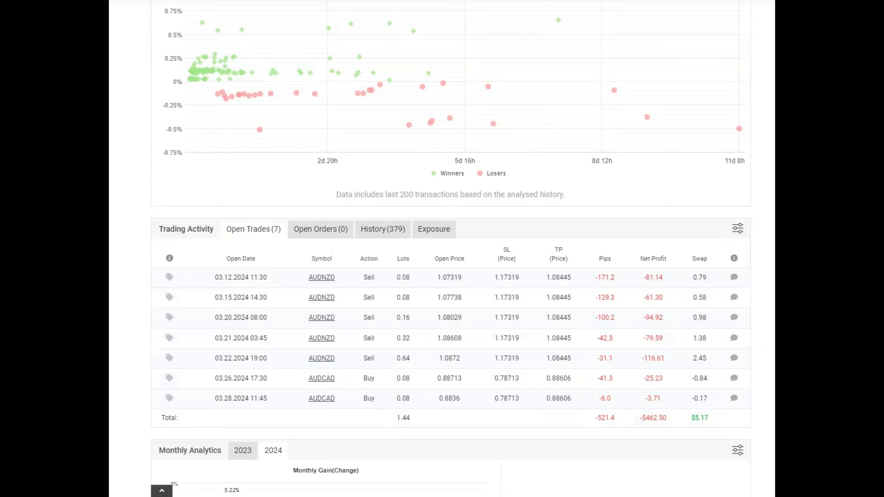
pyautogui.scroll(10, 442, 249)
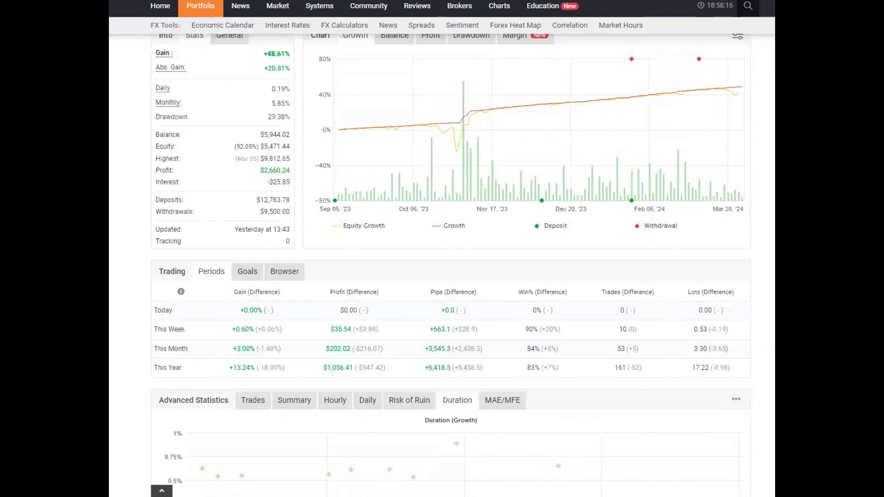
# - Switch the account chart to drawdown history, peaking near 30% in autumn 2023
pyautogui.scroll(2, 442, 249)
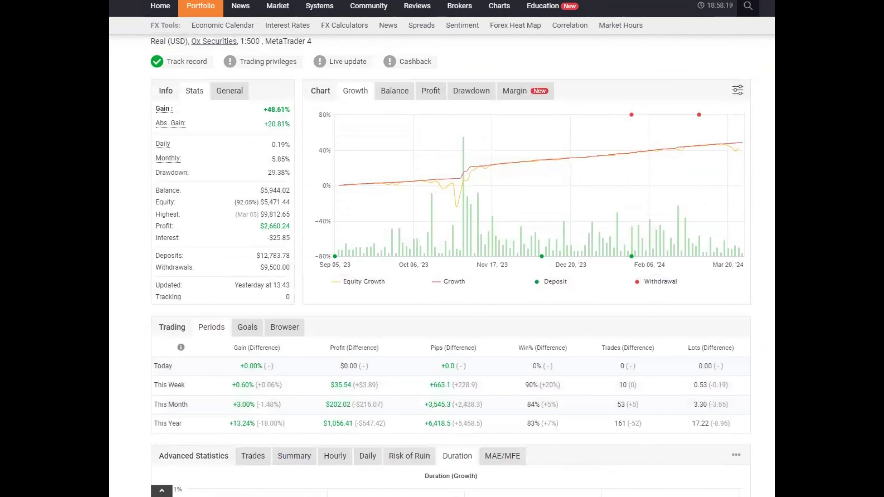
pyautogui.moveTo(413, 124)
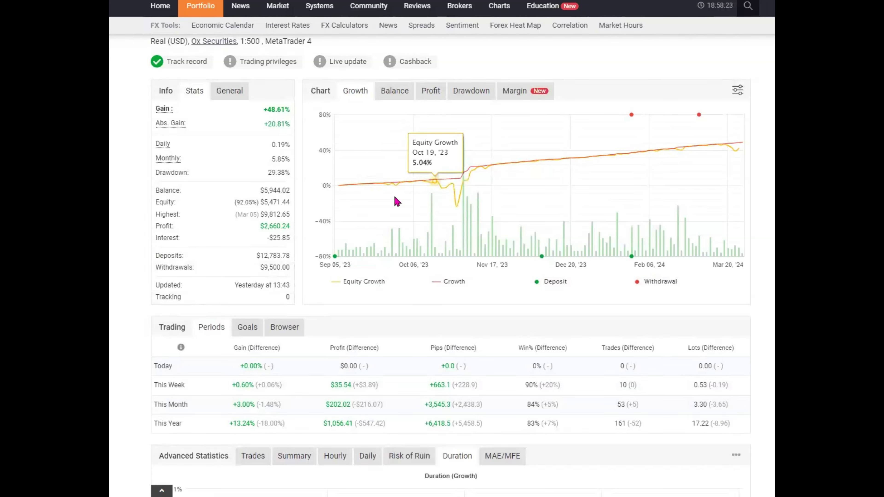
pyautogui.click(471, 91)
pyautogui.moveTo(743, 267)
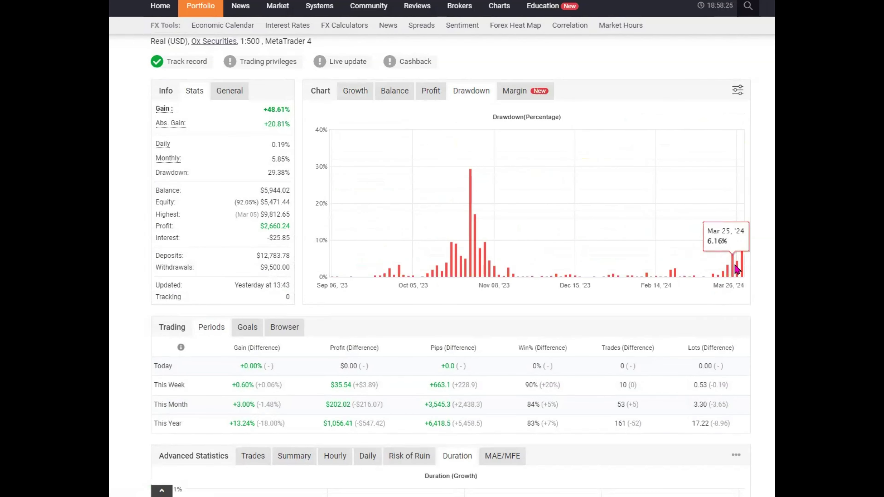